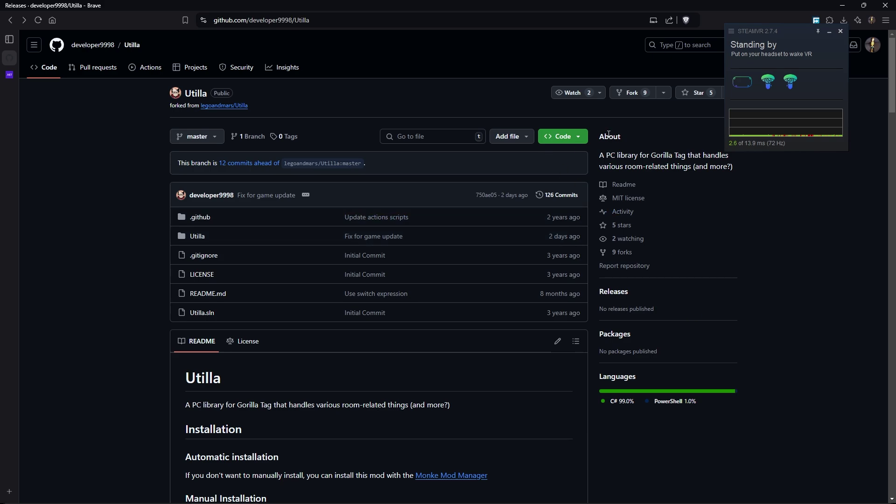
Step: Download the Utilla repository source as a ZIP from GitHub and save it to Downloads
click(581, 139)
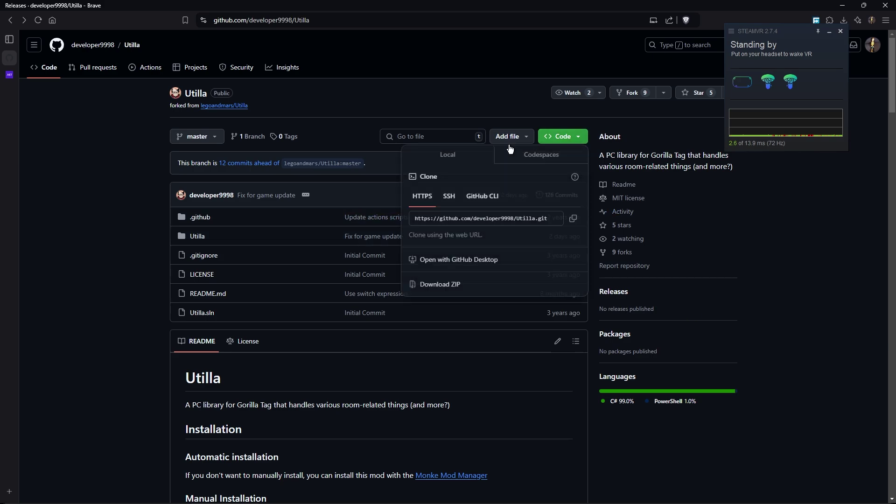
click(465, 284)
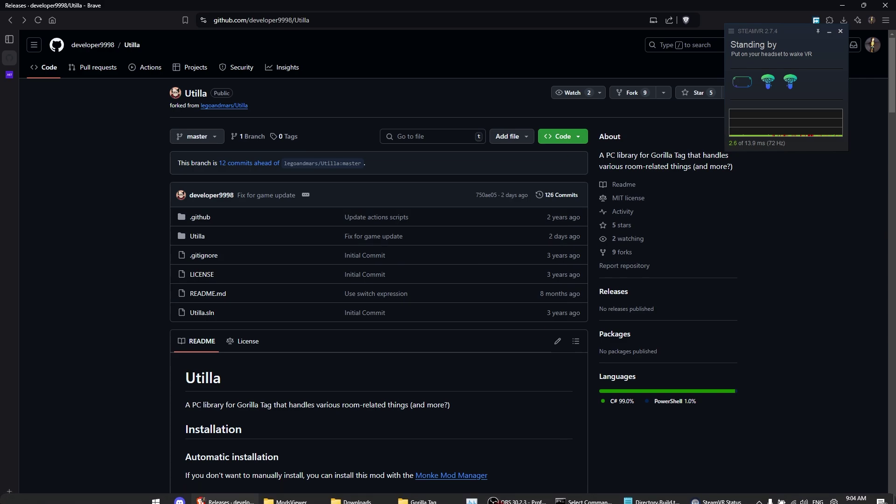
click(560, 137)
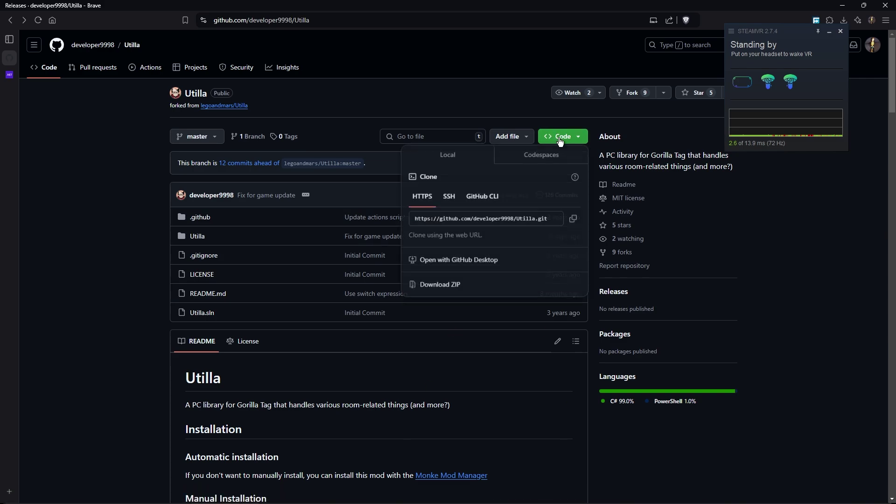
click(466, 285)
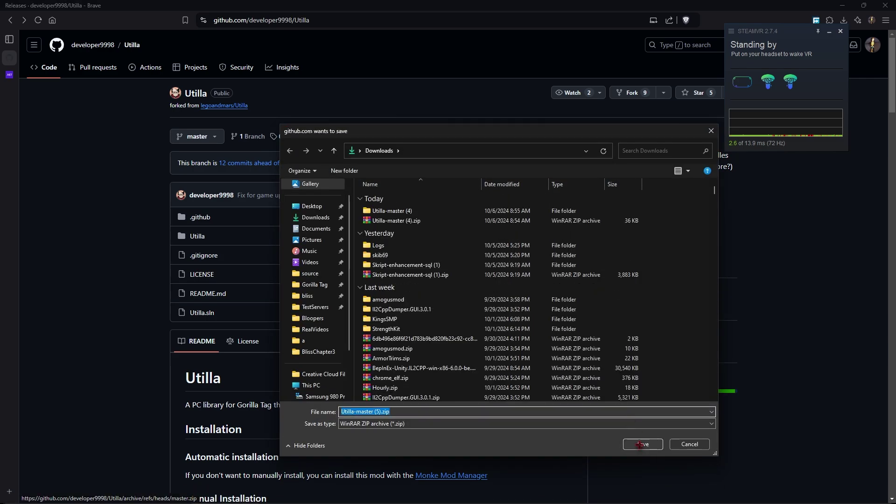
click(638, 443)
drag(805, 30, 749, 70)
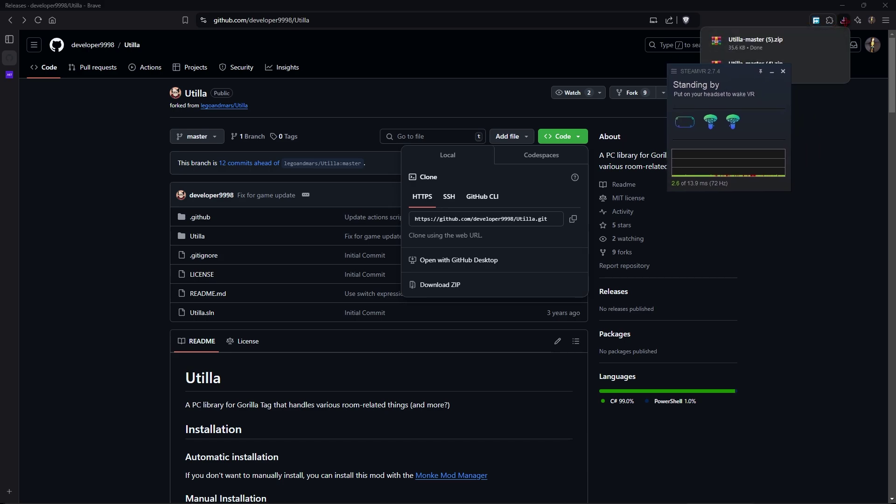
Step: Extract the downloaded Utilla zip to the Utilla-master (5) folder
click(828, 39)
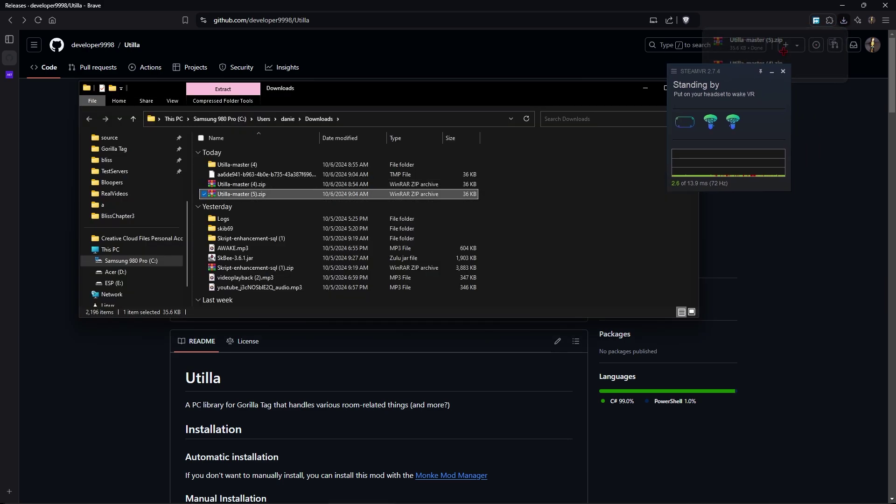
right_click(264, 194)
mouse_move(292, 196)
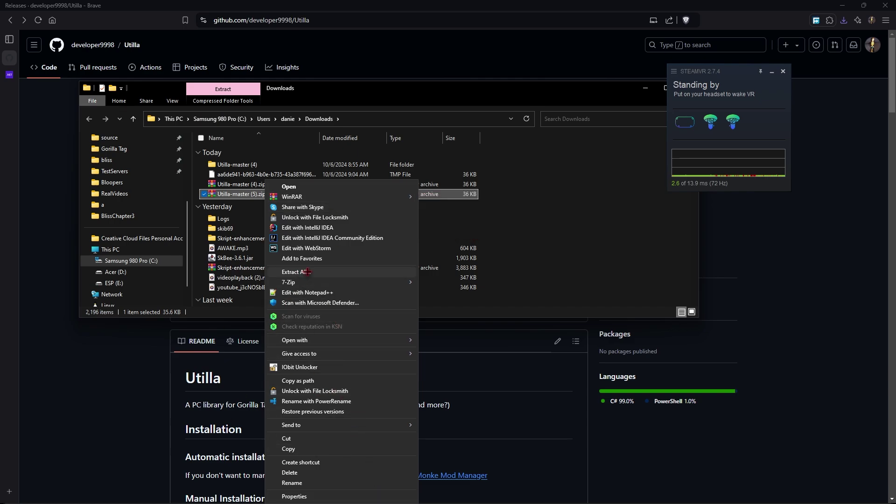
click(334, 273)
click(530, 346)
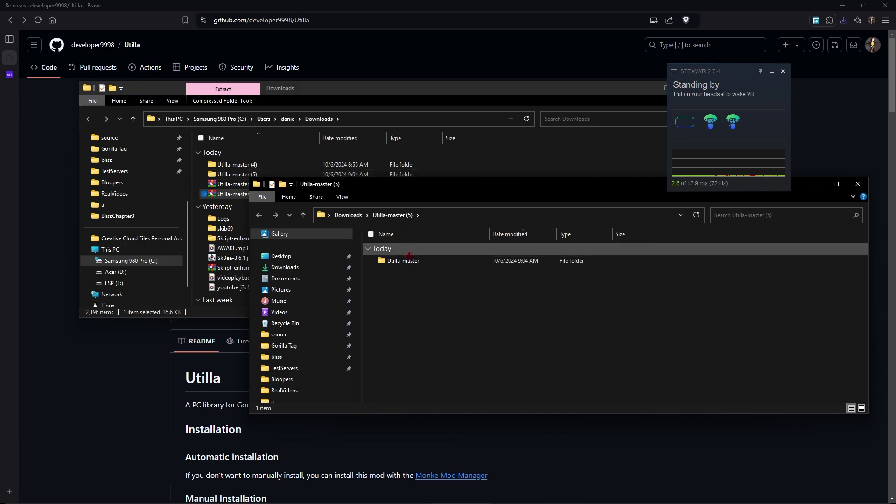
Step: Open the inner Utilla project folder and bring up Directory.Build.targets' context menu
double_click(395, 261)
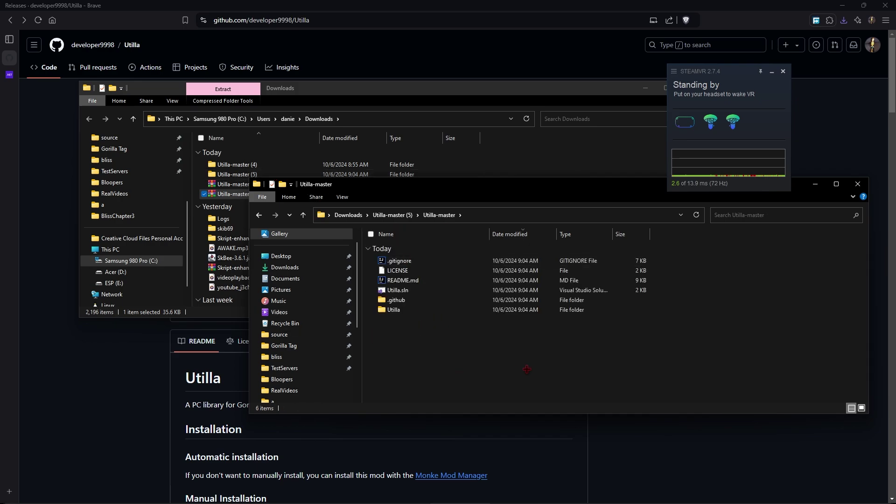
double_click(394, 310)
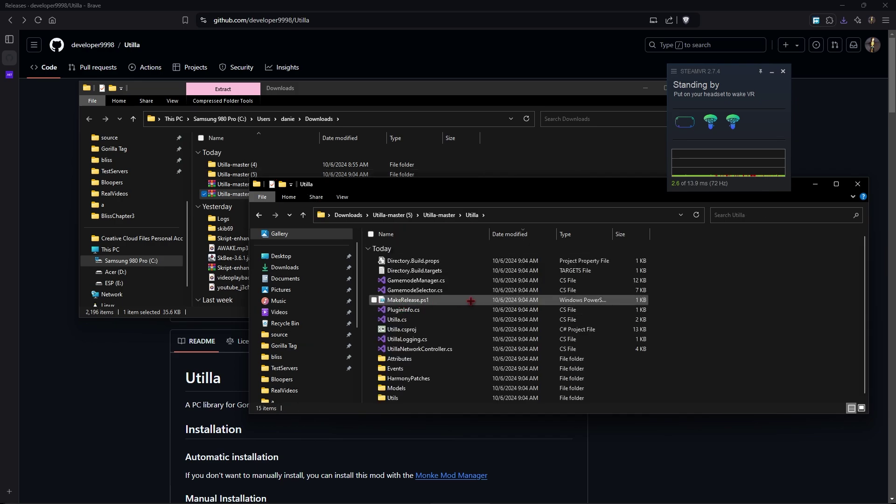
scroll(471, 301, down, 1)
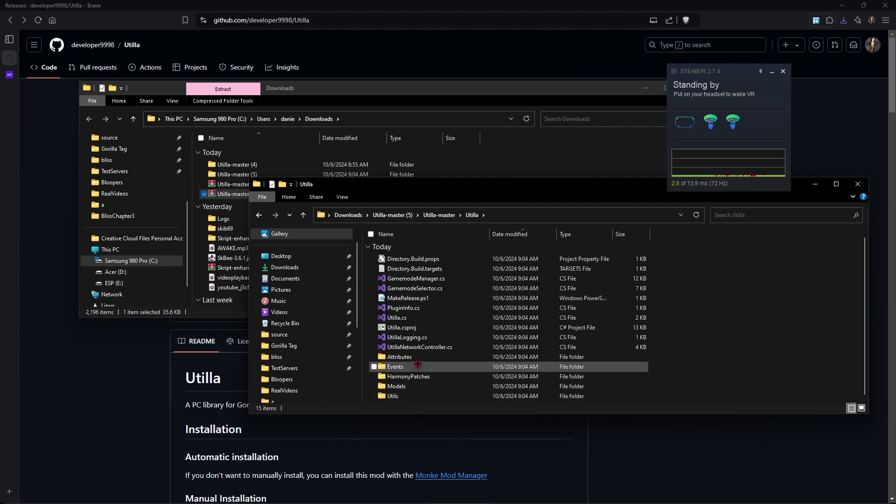
scroll(419, 366, up, 1)
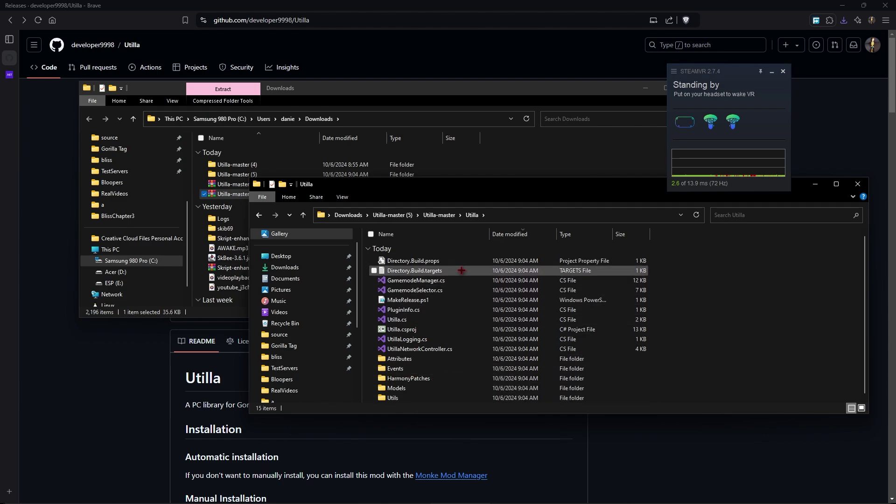
click(426, 270)
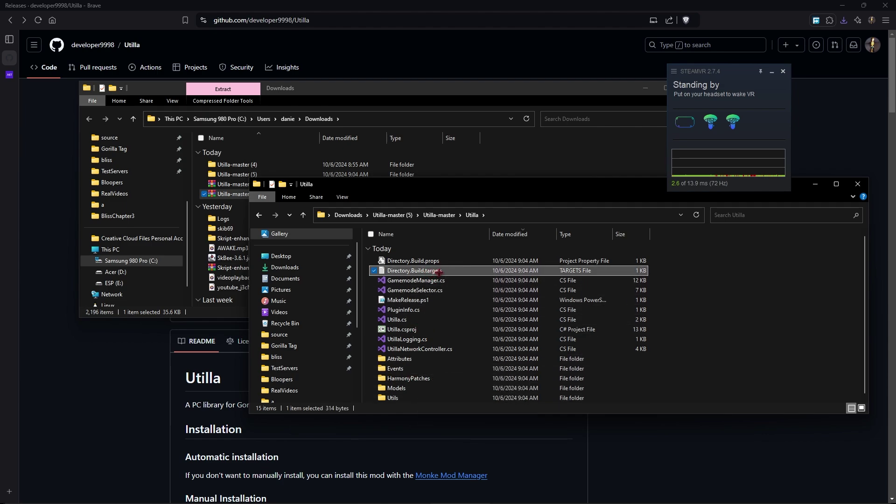
right_click(442, 271)
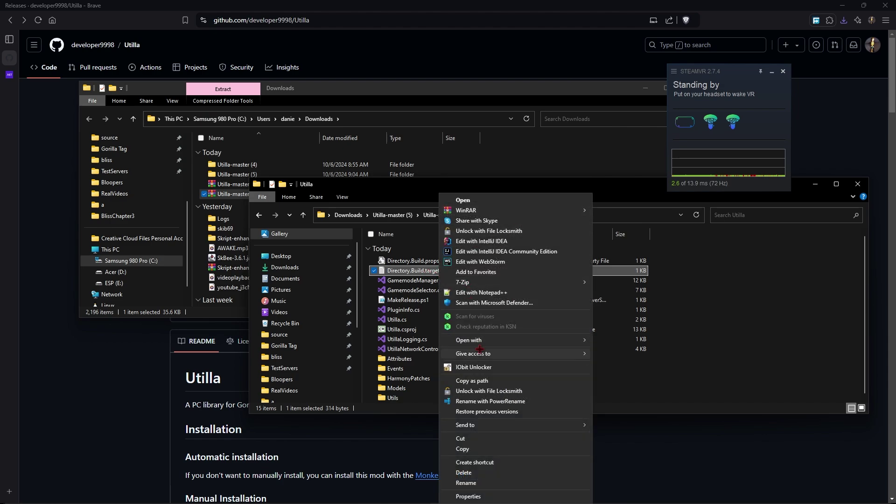
Step: Open Directory.Build.targets in Notepad and clear its contents, removing a wrongly pasted web address
mouse_move(470, 340)
click(620, 351)
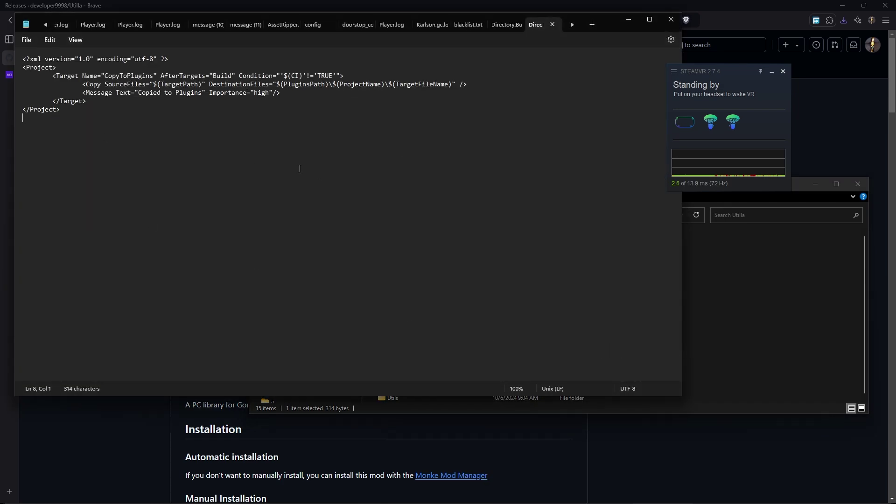
key(ctrl+a)
key(Delete)
key(super)
click(166, 146)
text(https://dotnet.microsoft.com/en-us/download)
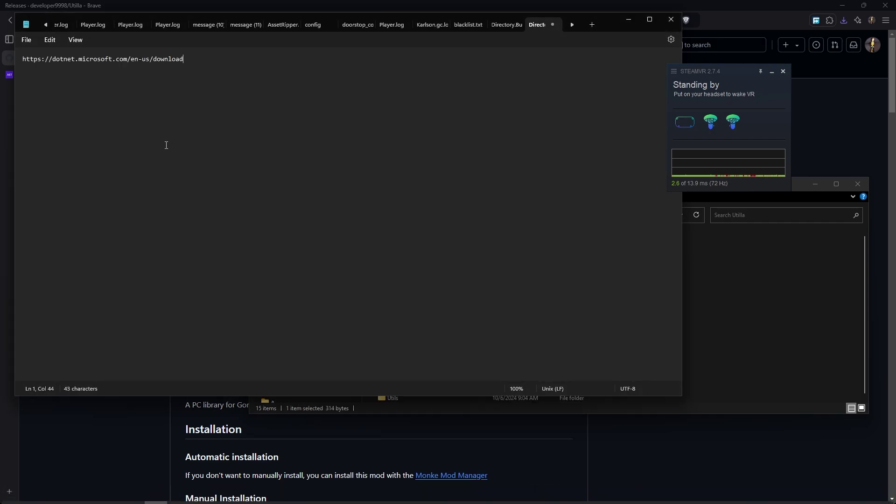
key(ctrl+a)
key(Delete)
Step: Paste the Gorilla Tag paths PropertyGroup XML from clipboard history and save the file
text(<?xml version="1.0" encoding="utf-8" ?> <Project> 	<PropertyGroup> 		<GamePath>C:\Program Files (x86)\Steam\steamapps\common\Gorilla Tag</GamePath> 		<GameAssemblyPath>$(GamePath)\Gorilla Tag_Data\Managed</GameAssemblyPath> 		<BepInExAssemblyPath>$(GamePath)\BepInEx\core</BepInExAssemblyPath> 		<PluginsPath>$(GamePath)\BepInEx\plugins</PluginsPath> 	</PropertyGroup> 	<PropertyGroup Condition="'$(CI)'=='TRUE'"> 		<GamePath>C:\Program Files (x86)\Steam\steamapps\common\Gorilla Tag</GamePath> 		<Assembly>$(GamePath)\Gorilla Tag_Data\Managed\Assembly-CSharp.dll</Assembly> 		<PhotonRealtime>$(GamePath)\Gorilla Tag_Data\Managed\PhotonRealtime.dll</PhotonRealtime> 		<PhotonUnityNetworking>$(GamePath)\Gorilla Tag_Data\Managed\PhotonUnityNetworking.dll</PhotonUnityNetworking> 		<UnityEngine>$(GamePath)\Gorilla Tag_Data\Managed\UnityEngine.dll</UnityEngine> 		<UnityEngineCoreModule>$(GamePath)\Gorilla Tag_Data\Managed\UnityEngine.CoreModule.dll</UnityEngineCoreModule> 		<BepInExAssemblyPath>$(GamePath)\BepInEx\core</BepInExAssemblyPath> 		<PluginsPath>$(GamePath)\BepInEx\plugins</PluginsPath> 		<WarningLevel>0</WarningLevel> </PropertyGroup> </Project>)
click(82, 231)
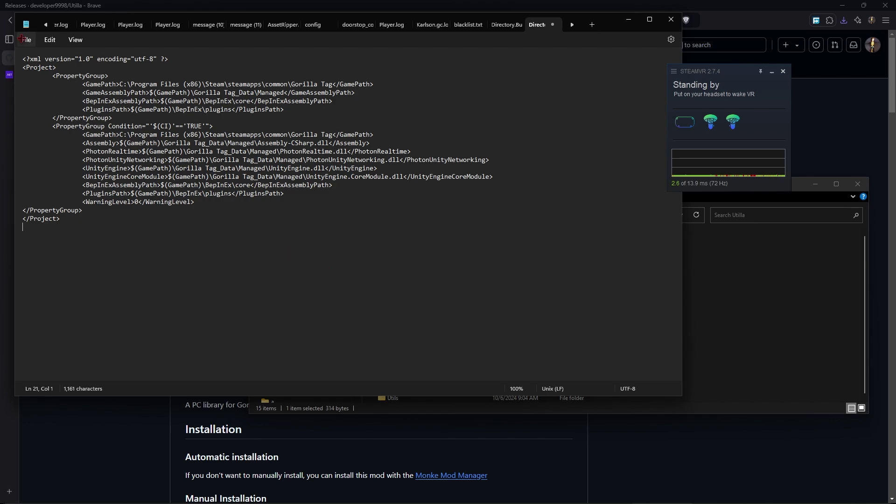
click(26, 39)
click(32, 99)
Step: Review the Gorilla Tag game install path line in the XML
click(291, 83)
drag(119, 84, 365, 84)
click(364, 76)
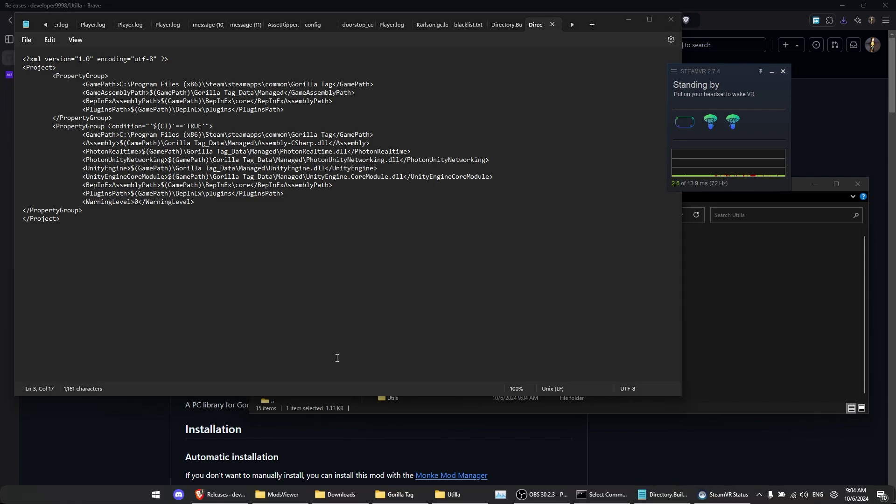
key(super)
text(steam)
Step: In Steam, browse Gorilla Tag's local files to confirm the steamapps\common\Gorilla Tag path, then close Explorer
key(Return)
right_click(175, 294)
mouse_move(193, 349)
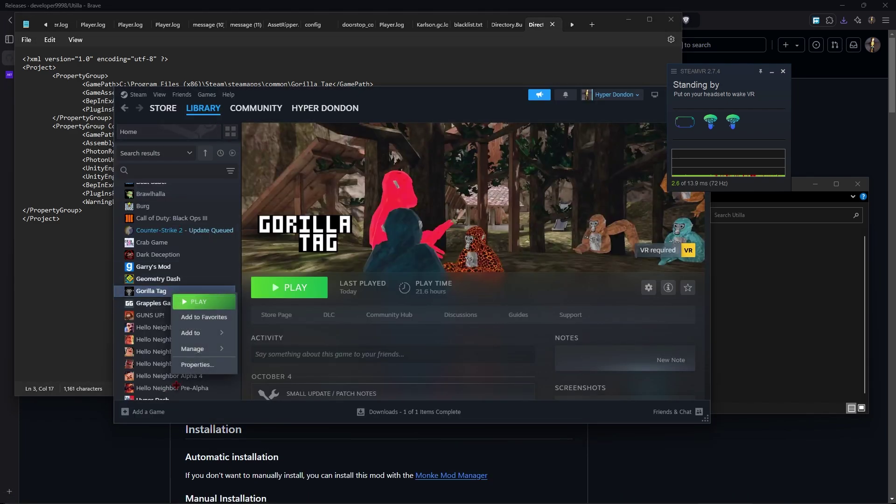
click(270, 364)
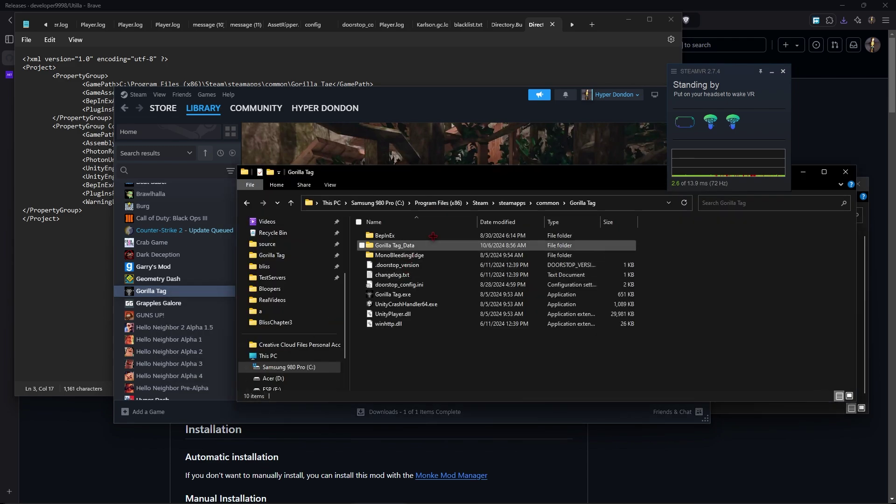
click(632, 198)
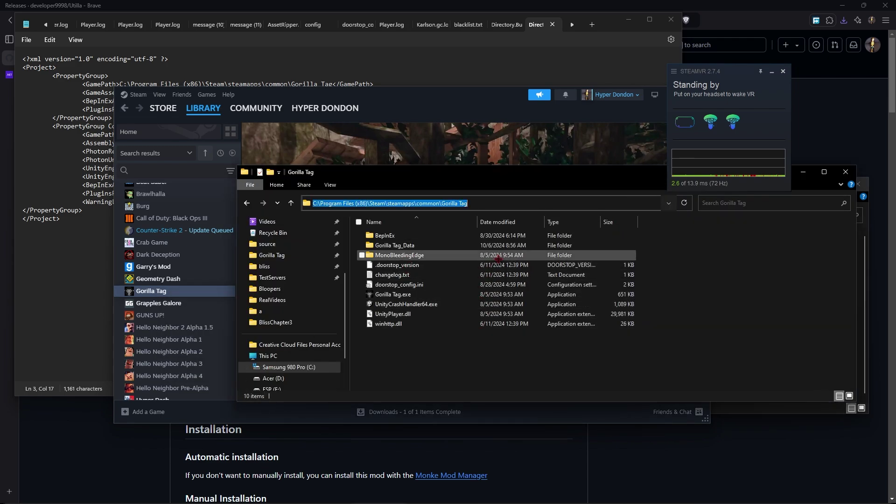
click(846, 171)
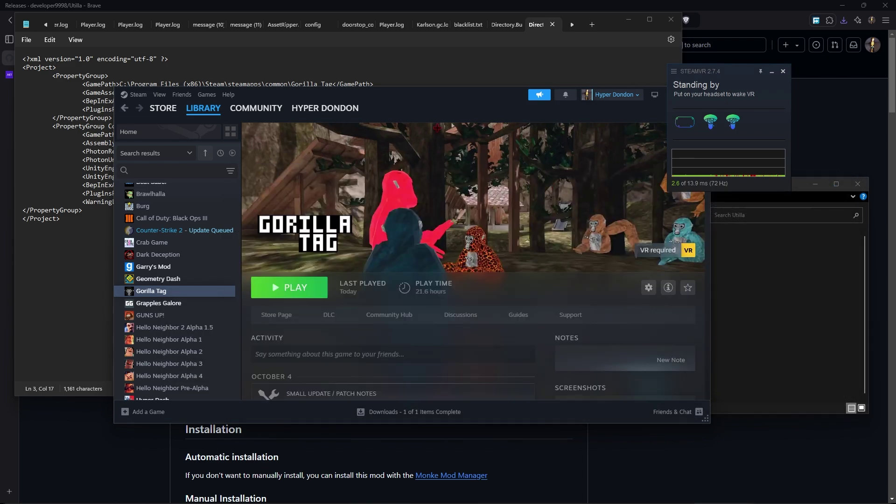
Step: Launch Meta Quest Link and open its app library
click(156, 494)
text(meta)
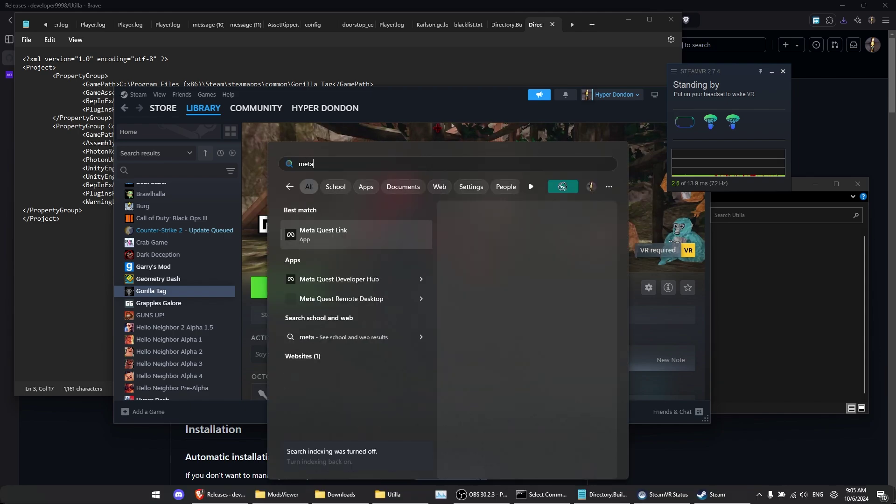
key(Return)
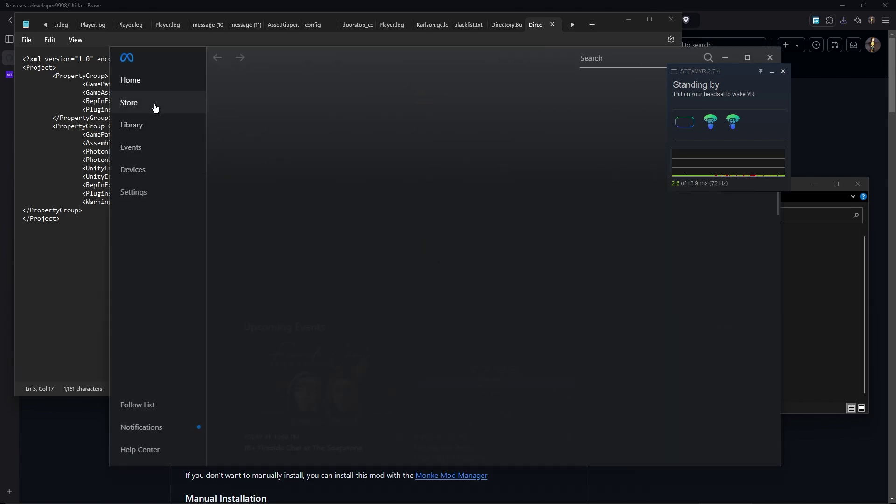
click(131, 125)
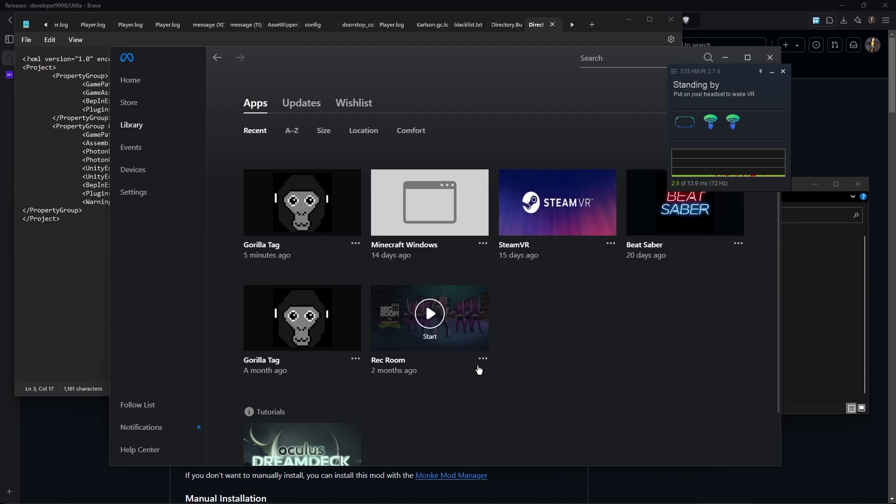
Step: Open Rec Room's details and copy its install location path
click(484, 360)
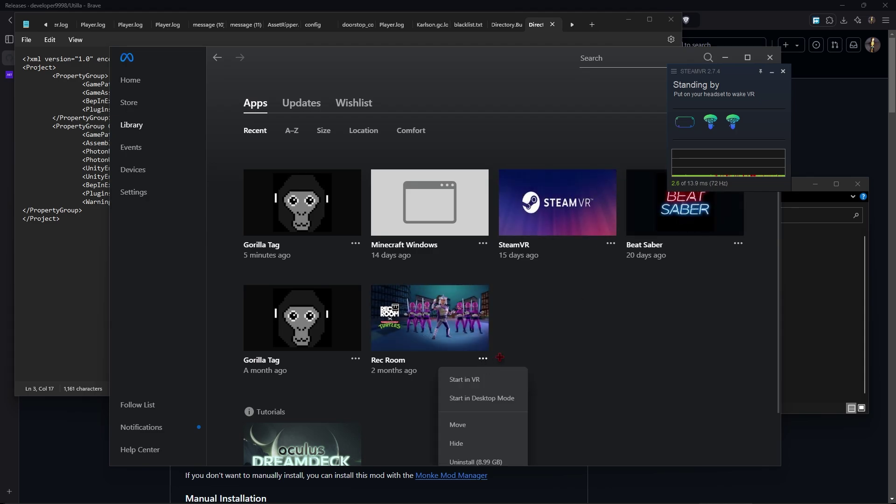
scroll(490, 420, down, 1)
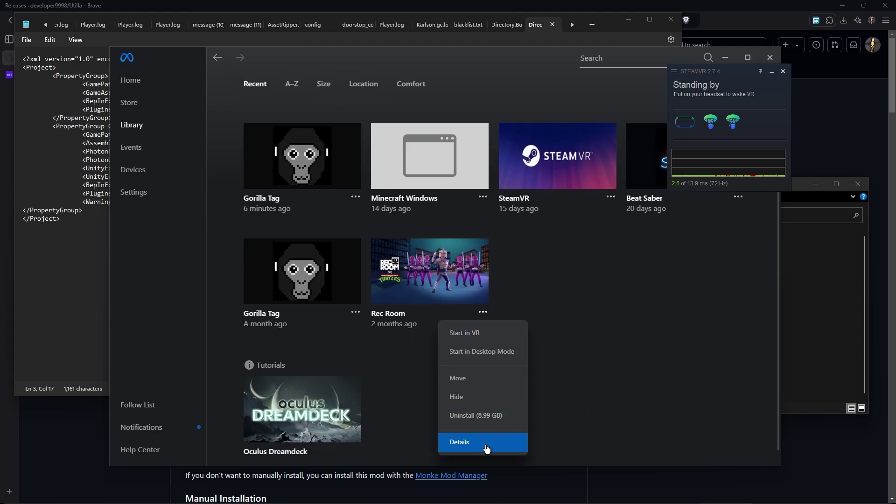
click(486, 442)
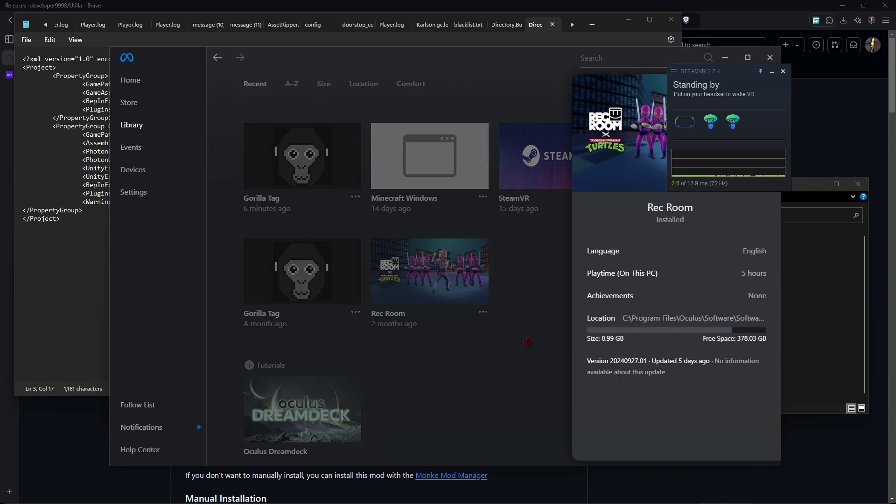
click(462, 348)
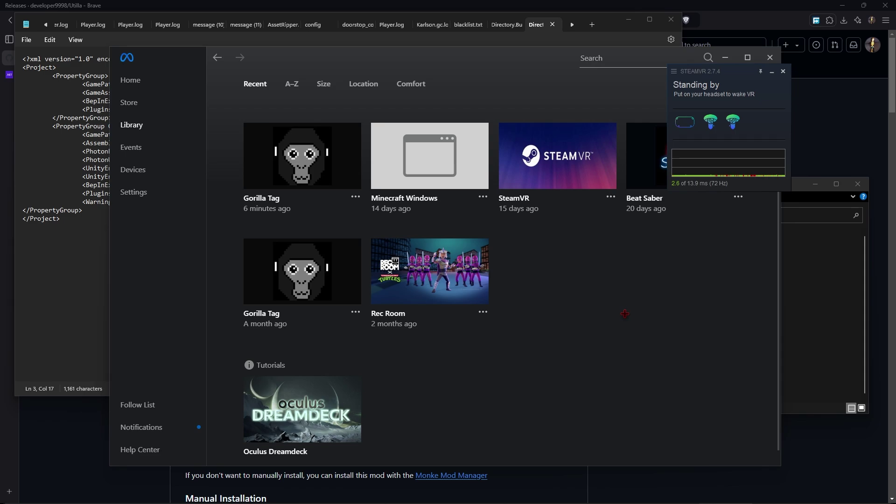
mouse_move(302, 156)
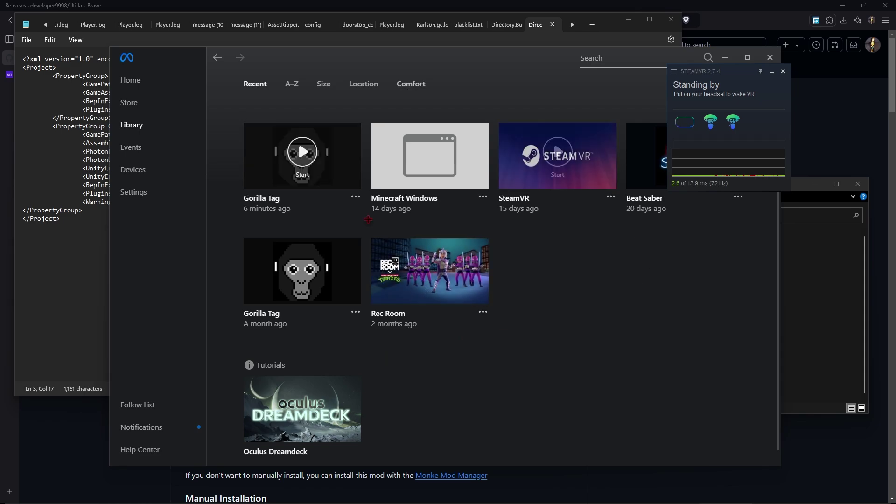
click(483, 313)
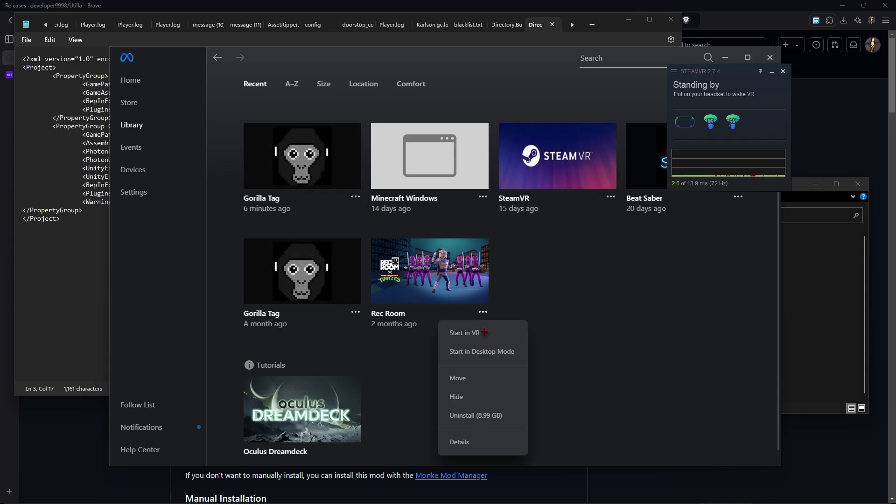
click(472, 443)
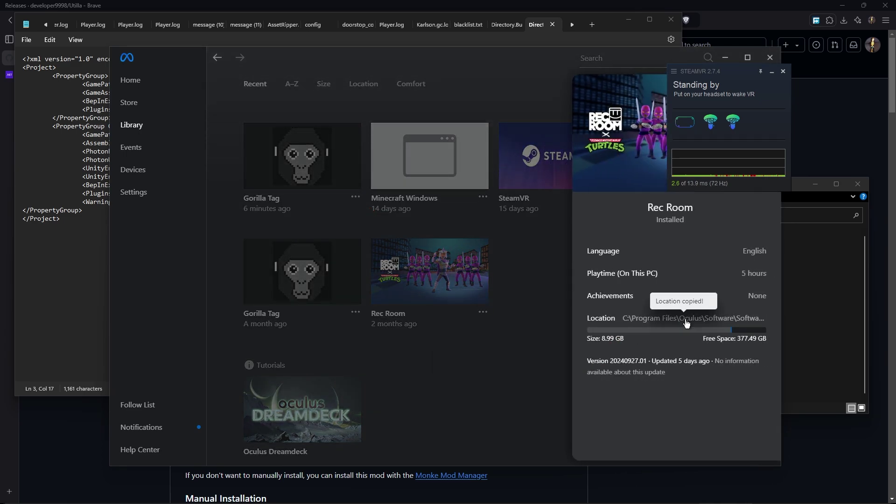
Step: Try pasting Rec Room's location over the GamePath, then undo to keep the Steam path
click(63, 280)
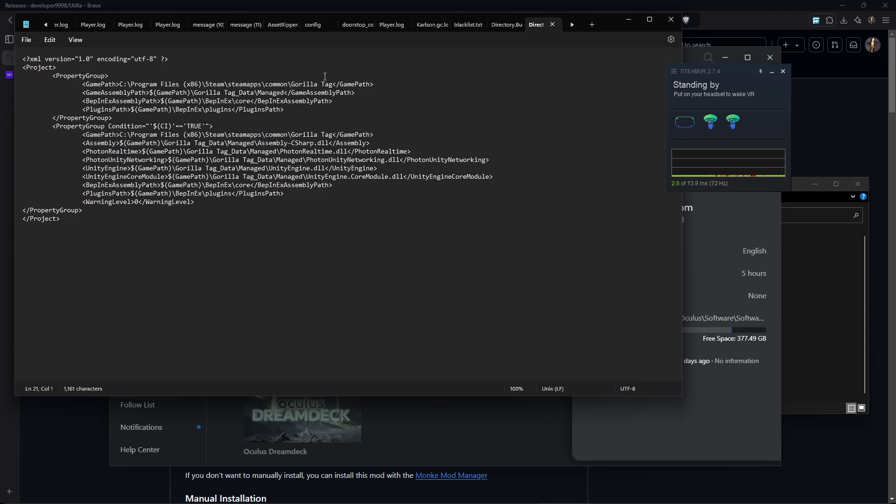
drag(334, 83, 121, 83)
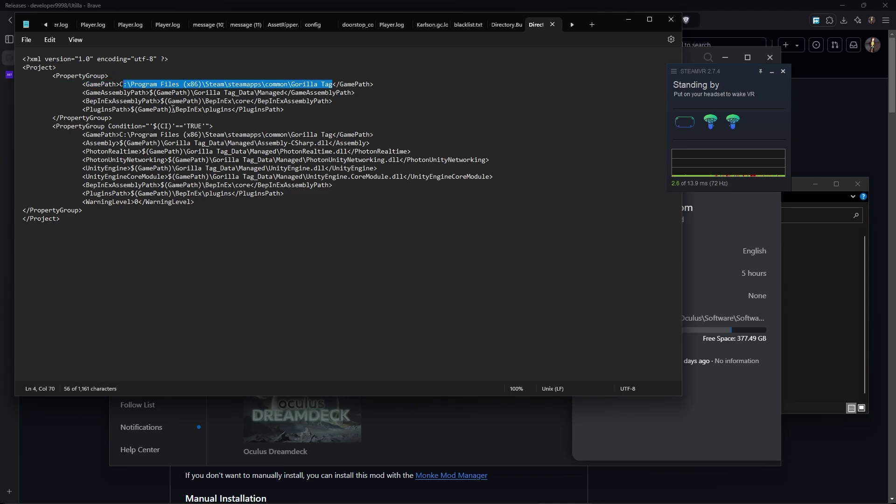
text(C:\Program Files\Oculus\Software\Software\against-gravity-rec-room\)
key(ctrl+z)
drag(120, 84, 335, 83)
text(C:\Program Files\Oculus\Software\Software\against-gravity-rec-room\)
key(ctrl+z)
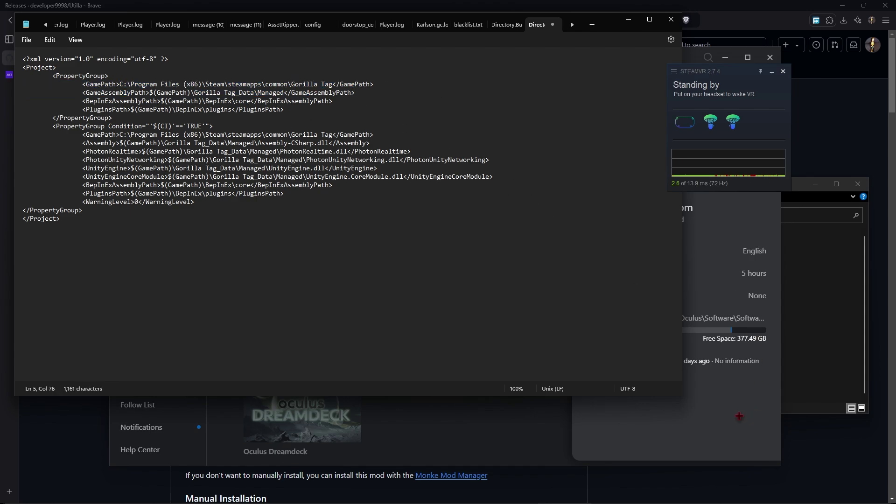
Step: Close Rec Room's details and exit Meta Quest Link
click(757, 358)
click(543, 75)
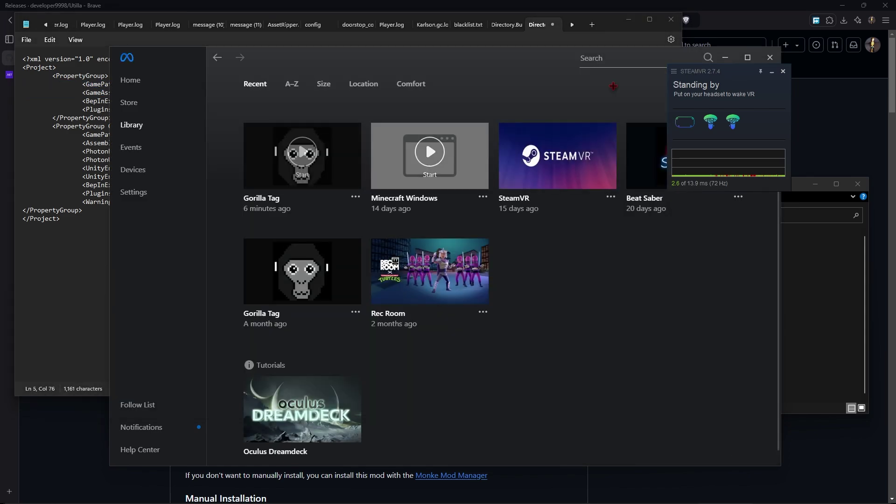
click(770, 57)
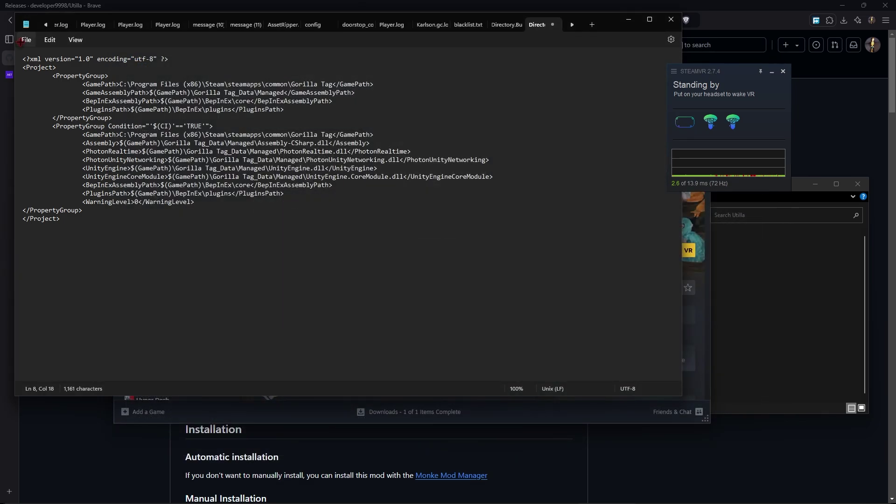
Step: Save the project paths file in Notepad and select the XML's closing lines
click(26, 39)
click(35, 116)
click(346, 212)
drag(346, 211, 133, 177)
key(alt+Tab)
scroll(448, 280, up, 3)
drag(632, 183, 318, 170)
click(290, 140)
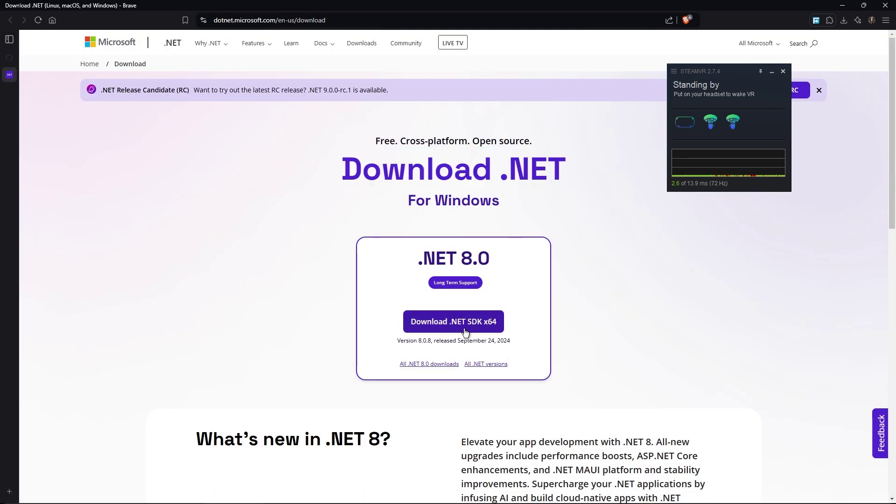
scroll(490, 336, down, 1)
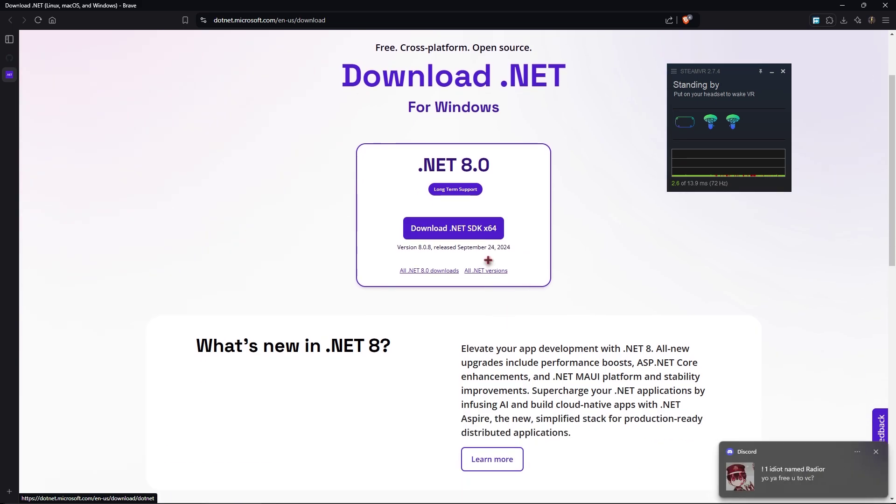
click(875, 452)
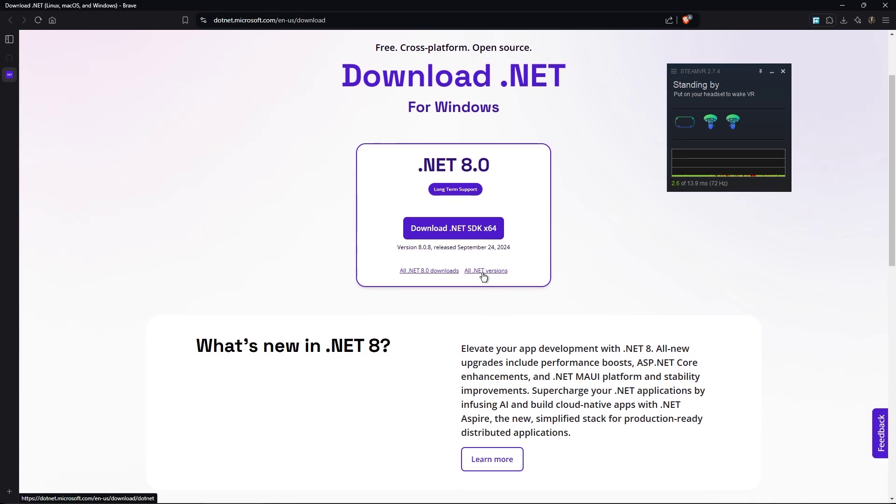
click(483, 277)
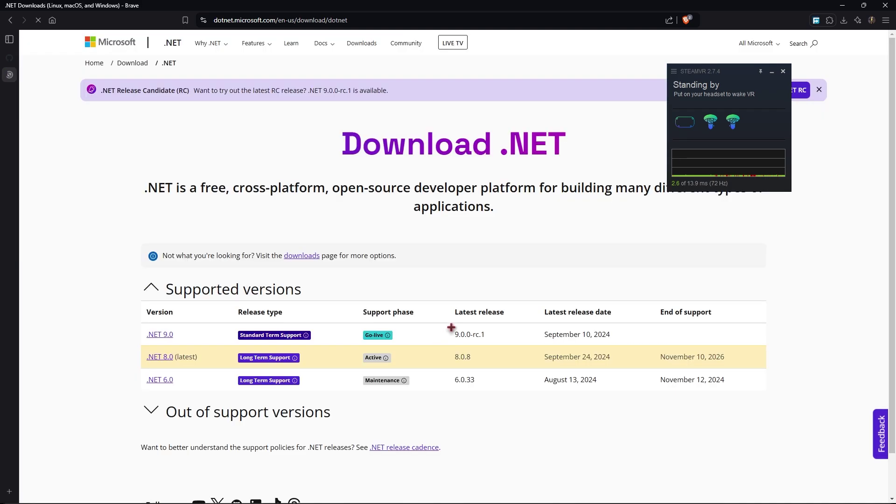
scroll(310, 351, down, 2)
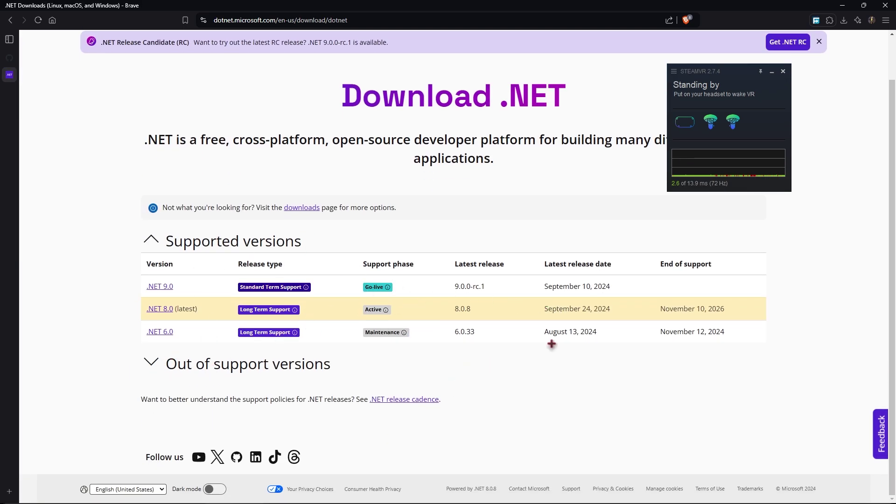
key(alt+Left)
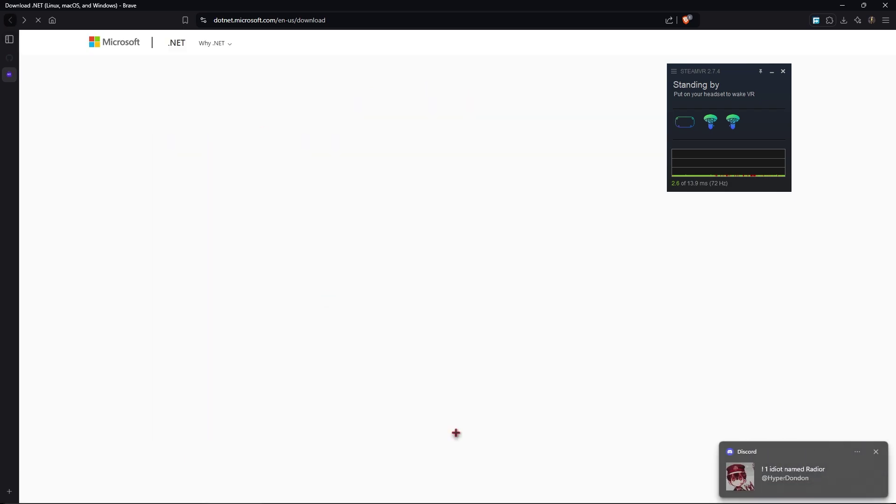
Step: Go up to the Utilla-master folder and copy its full path from the address bar
click(397, 494)
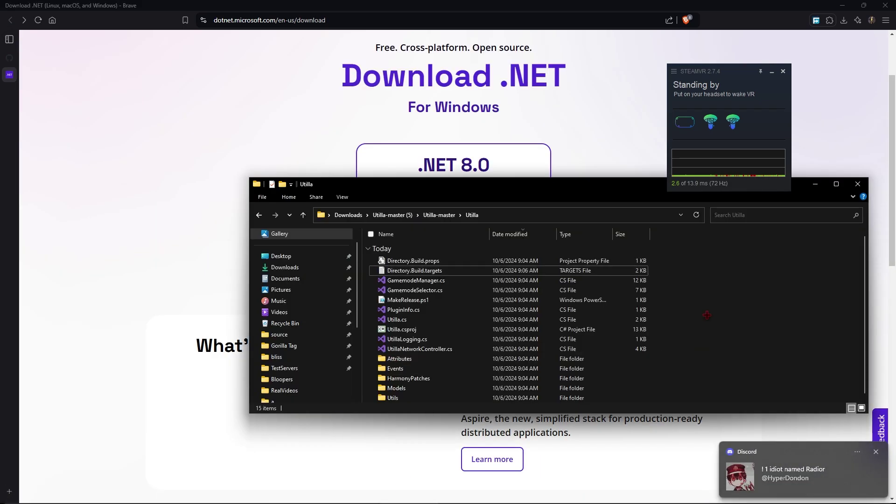
click(470, 212)
click(439, 212)
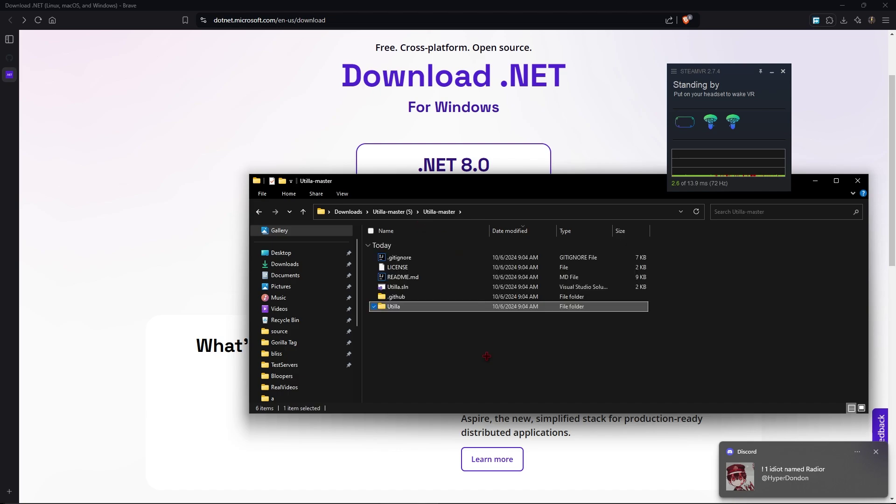
right_click(442, 409)
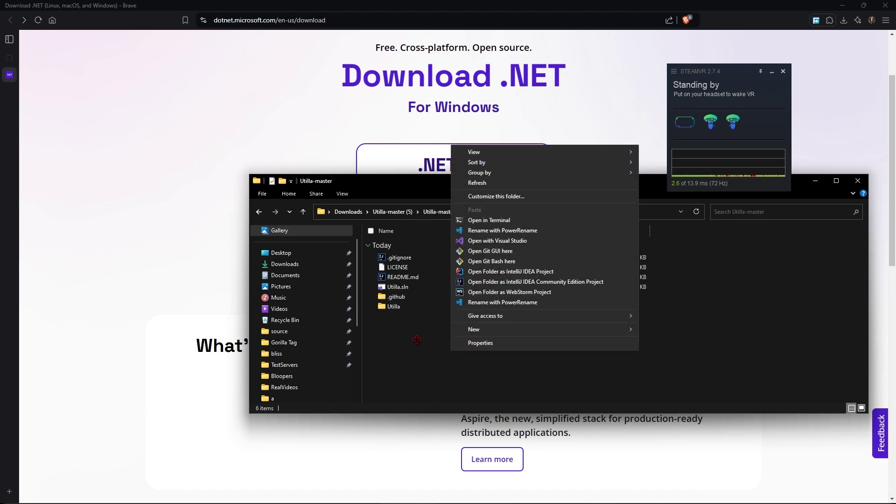
key(Escape)
click(498, 211)
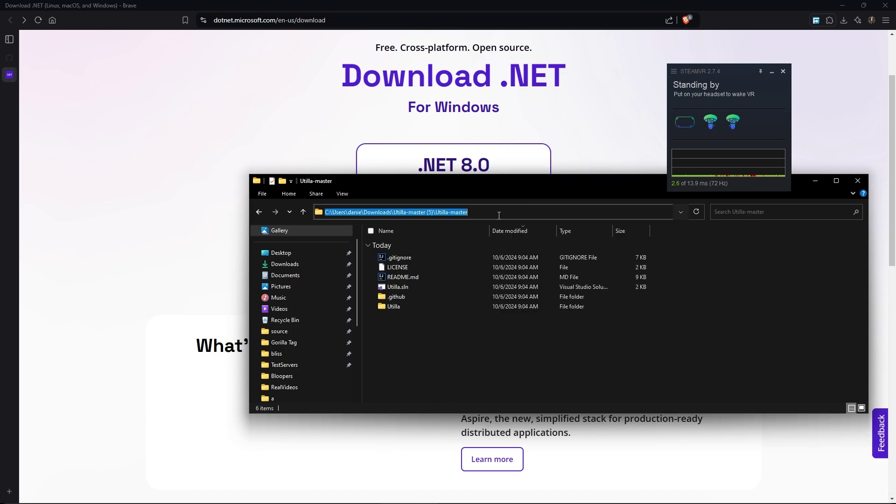
right_click(434, 358)
key(Escape)
Step: Open Command Prompt and change into the pasted Utilla-master folder path
key(super)
text(com)
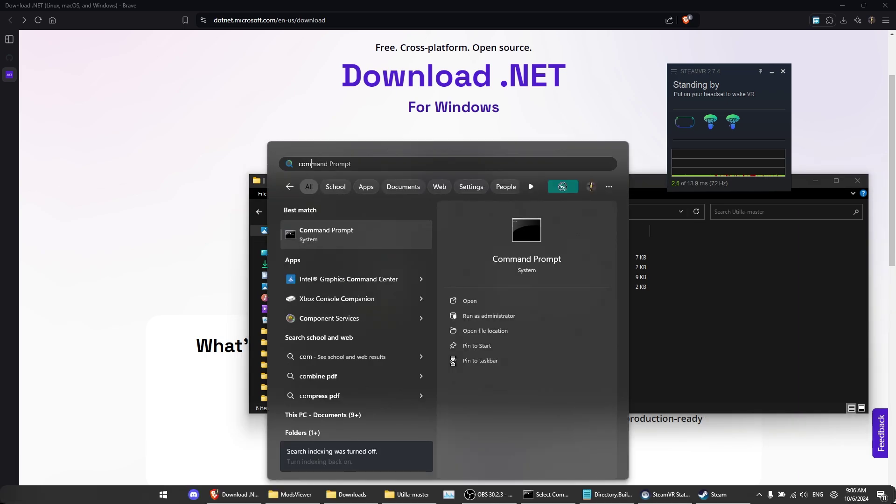
key(Return)
text(c)
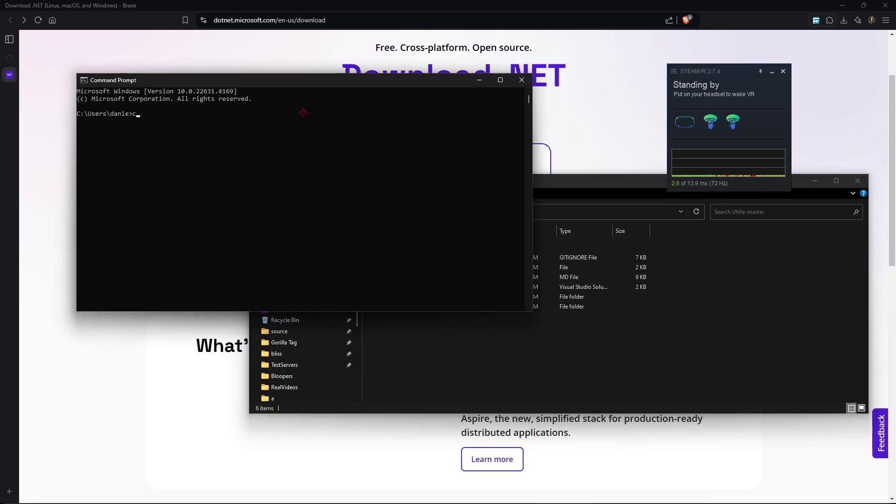
text(d)
text(C:\Users\danie\Downloads\Utilla-master (5)\Utilla-master)
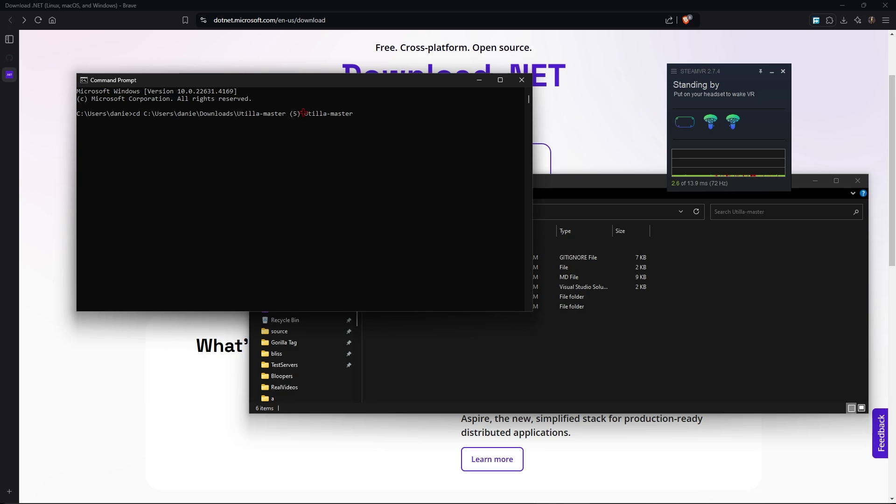
key(Return)
text(C:\Users\danie\Downloads\Utilla-master (5)\Utilla-master)
key(shift+Home)
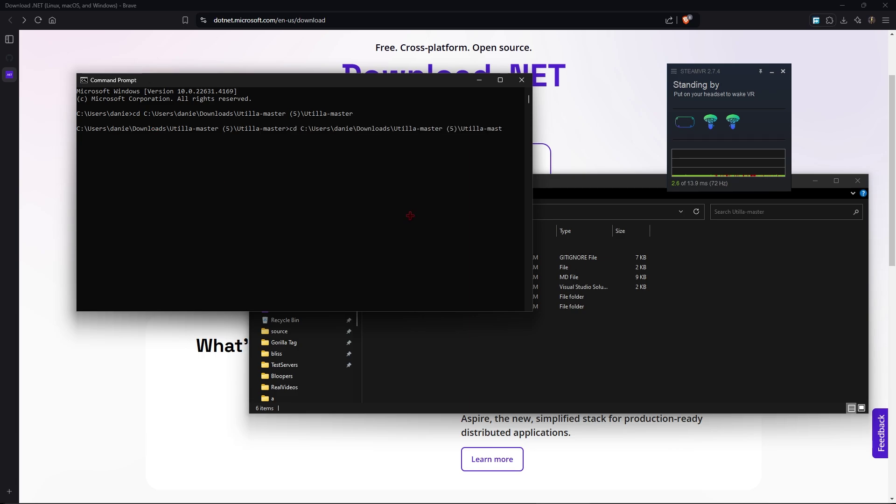
key(BackSpace)
key(BackSpace)
key(BackSpace)
key(BackSpace)
key(BackSpace)
key(BackSpace)
key(BackSpace)
key(BackSpace)
key(BackSpace)
key(BackSpace)
key(BackSpace)
key(BackSpace)
text(dotnet)
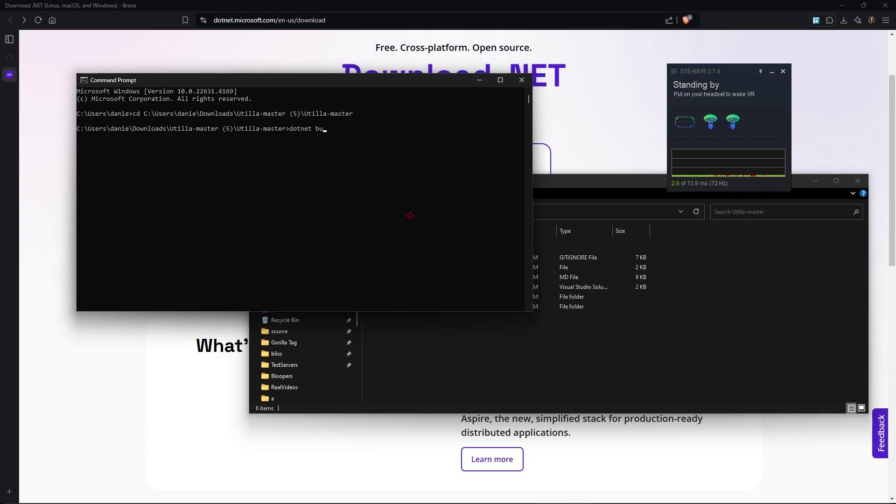
Step: Run dotnet build, which succeeds with 0 warnings and 0 errors
key(Return)
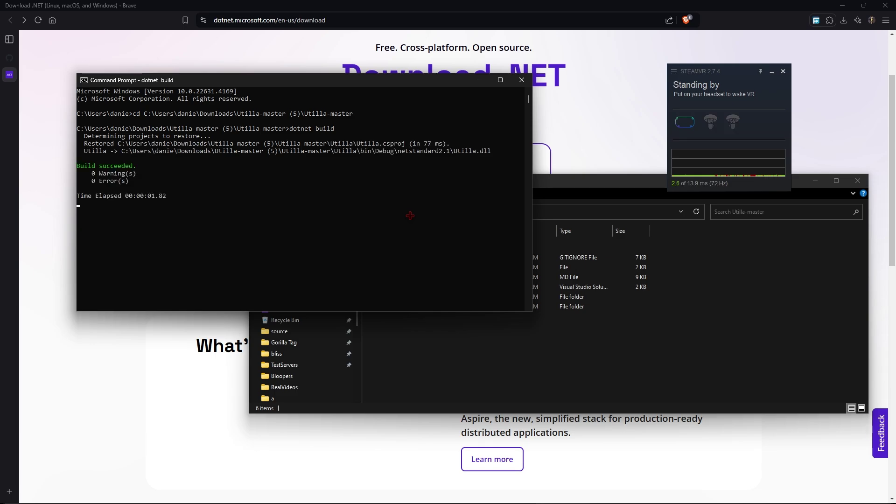
drag(280, 263, 110, 128)
click(321, 196)
Step: Check the finished build console and bring the project folder window forward
click(566, 437)
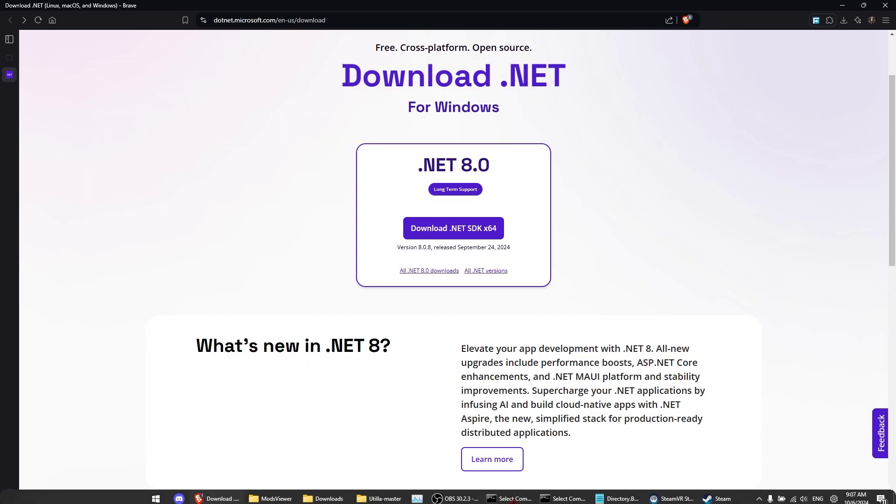
click(393, 500)
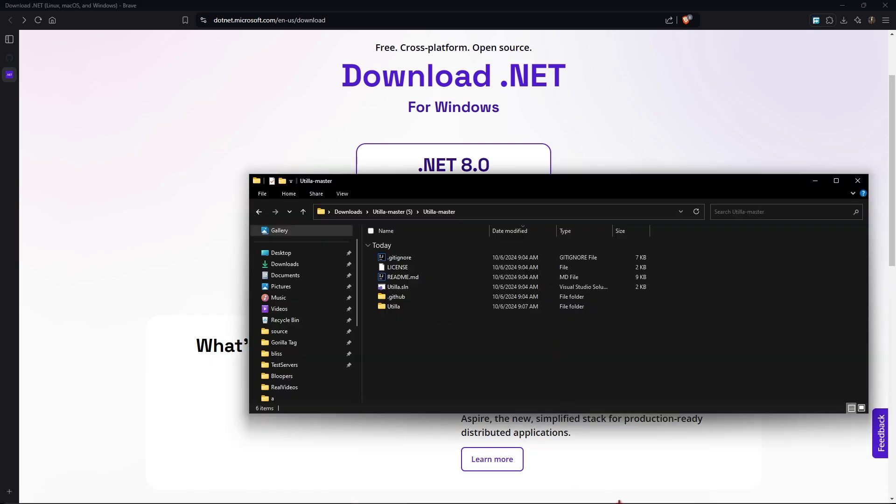
click(518, 455)
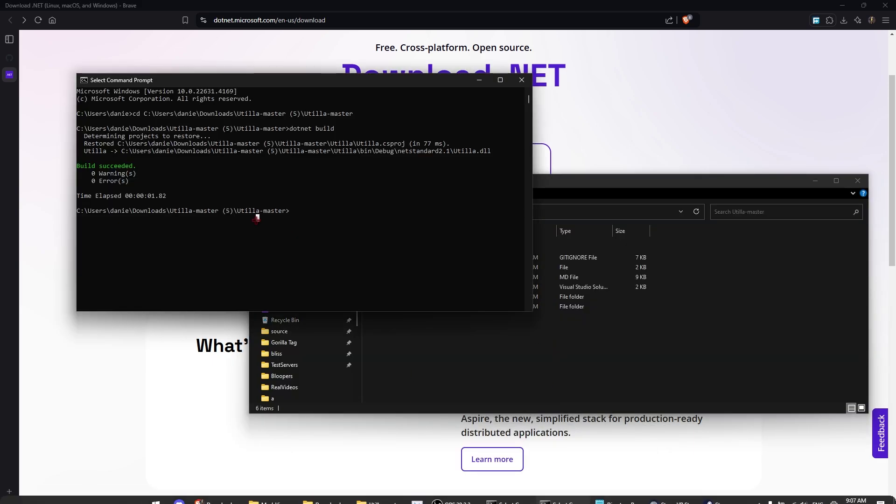
drag(190, 165, 54, 170)
click(340, 171)
click(562, 378)
Step: Open Utilla\bin\Debug\netstandard2.1, select Utilla.dll, and return to the Notepad paths file
double_click(413, 306)
scroll(415, 337, down, 1)
double_click(414, 337)
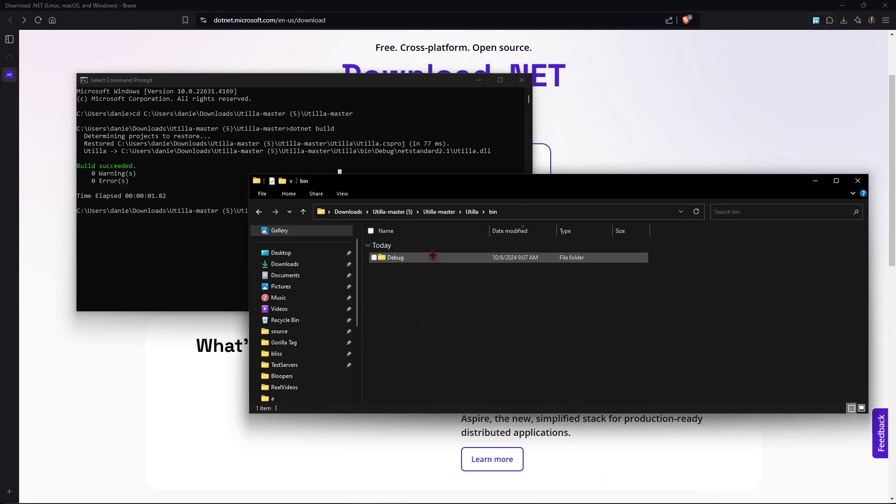
double_click(427, 259)
double_click(420, 260)
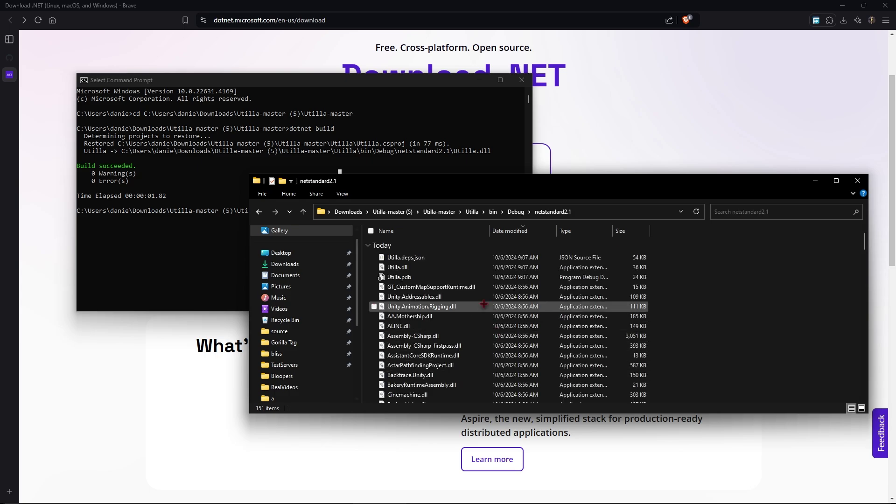
click(412, 267)
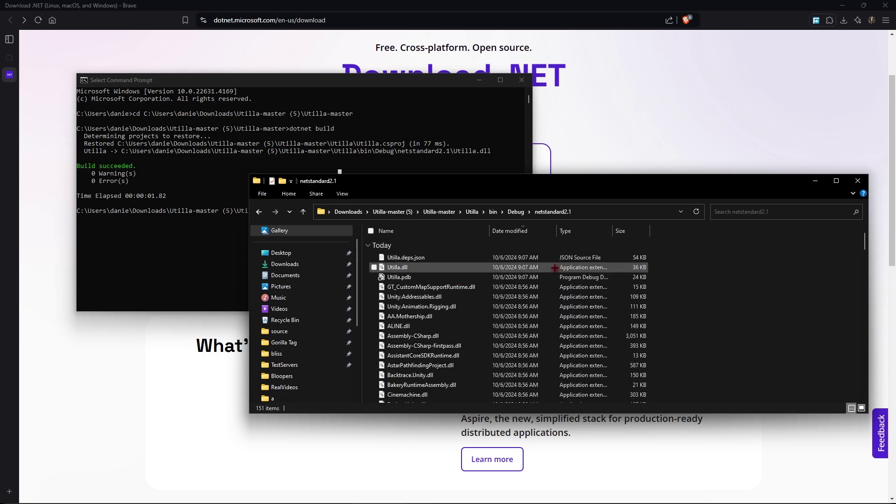
mouse_move(449, 500)
click(616, 495)
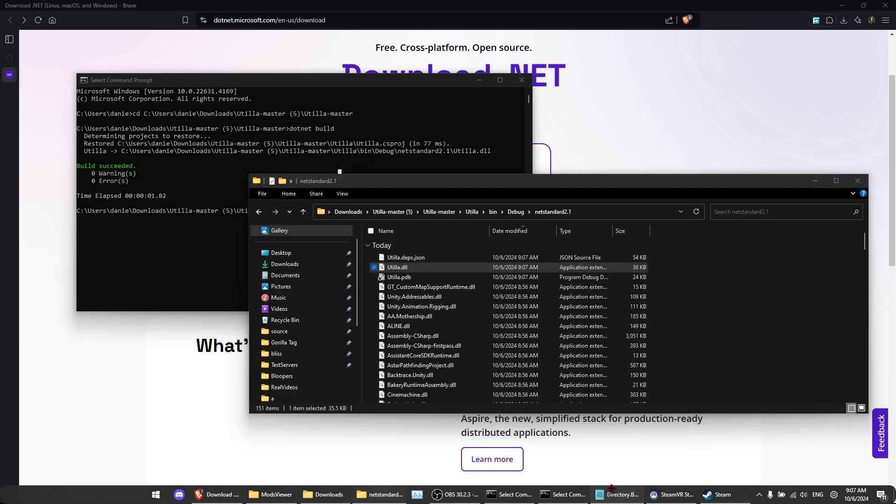
key(ctrl+a)
click(372, 267)
drag(372, 267, 25, 21)
click(222, 189)
drag(266, 266, 26, 59)
click(210, 151)
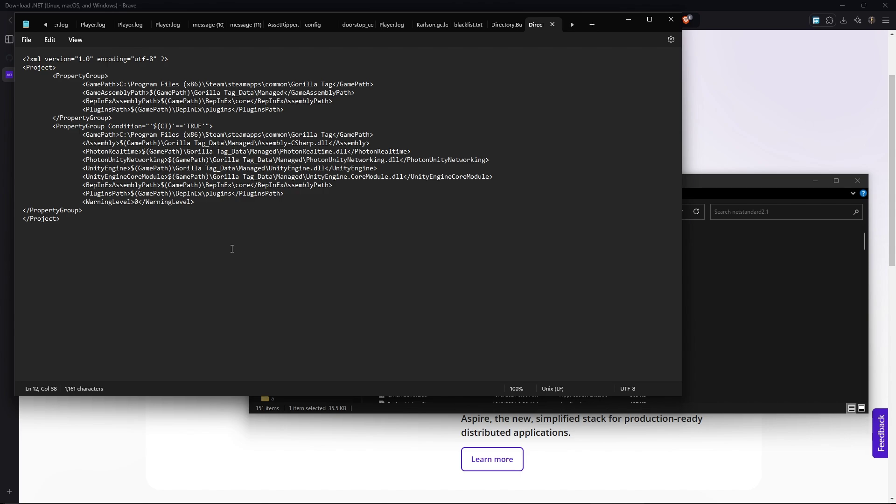
drag(235, 264, 23, 67)
click(329, 236)
drag(329, 236, 24, 68)
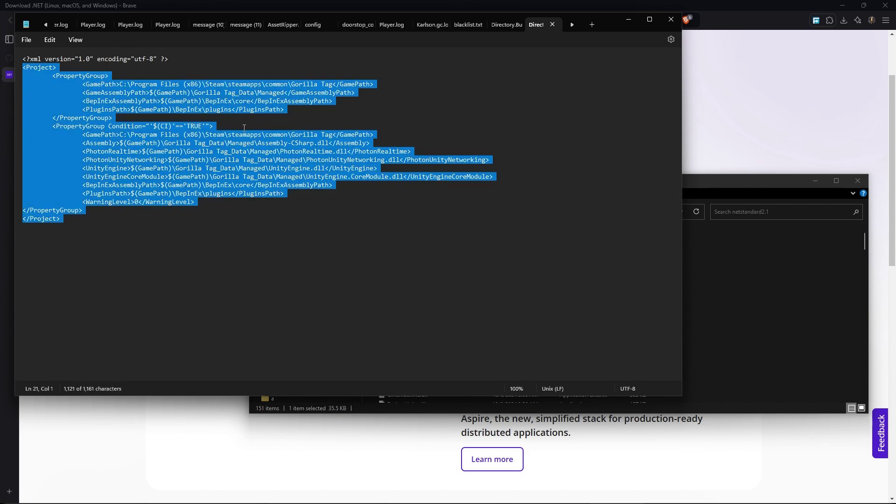
click(287, 139)
drag(327, 135, 299, 151)
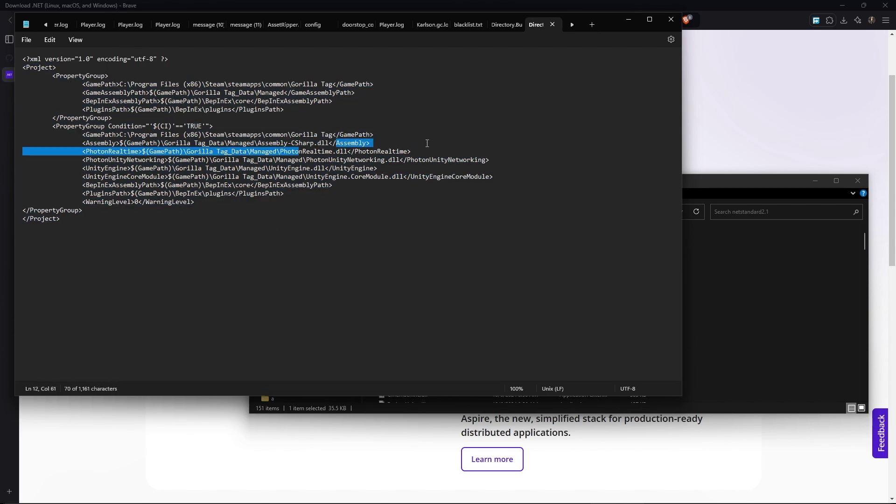
drag(412, 159, 113, 161)
mouse_move(54, 168)
mouse_down()
mouse_move(306, 168)
mouse_move(126, 159)
mouse_up()
click(340, 160)
drag(332, 188, 126, 160)
click(294, 168)
drag(342, 189, 150, 194)
click(86, 185)
drag(85, 92, 378, 84)
click(417, 121)
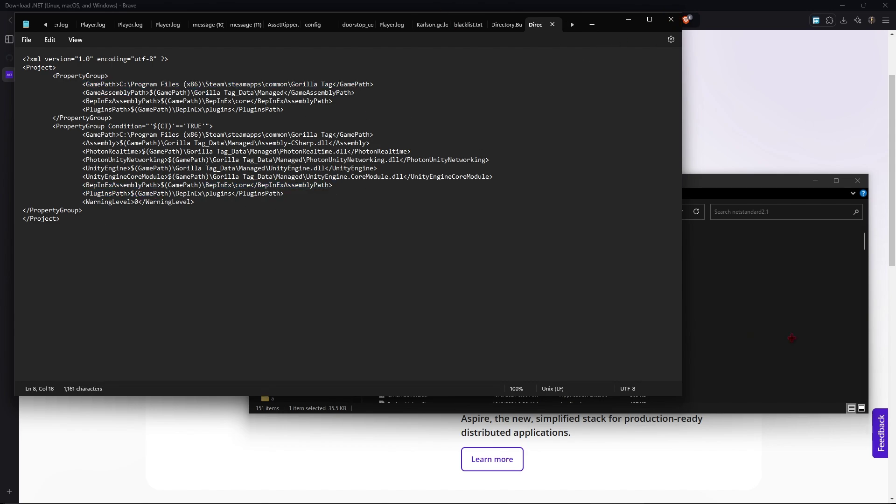
scroll(486, 322, down, 5)
scroll(525, 315, down, 5)
scroll(558, 309, down, 5)
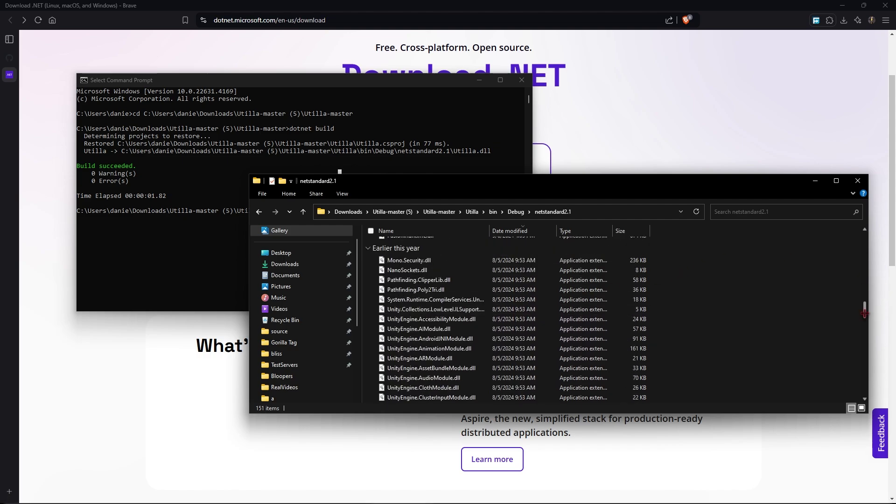
Step: Scroll the netstandard2.1 file list and select the built Utilla.dll
drag(866, 312, 858, 201)
scroll(847, 231, up, 5)
scroll(840, 245, up, 5)
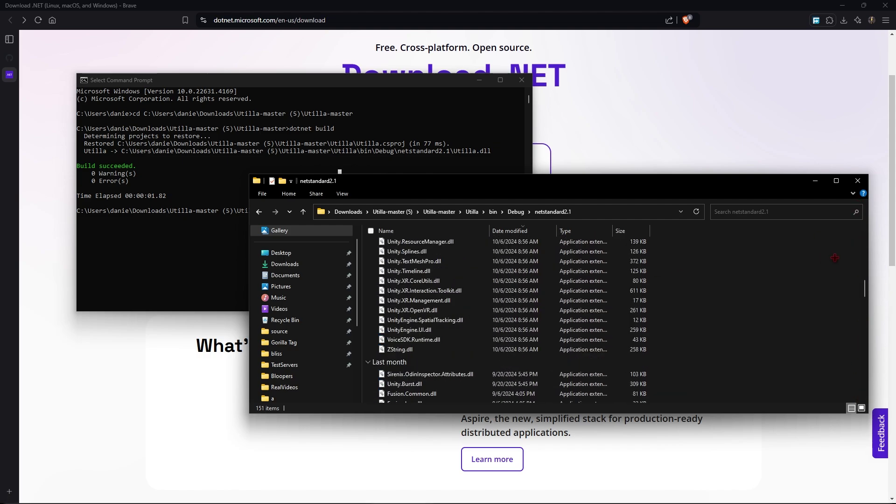
scroll(836, 252, up, 5)
scroll(834, 258, up, 5)
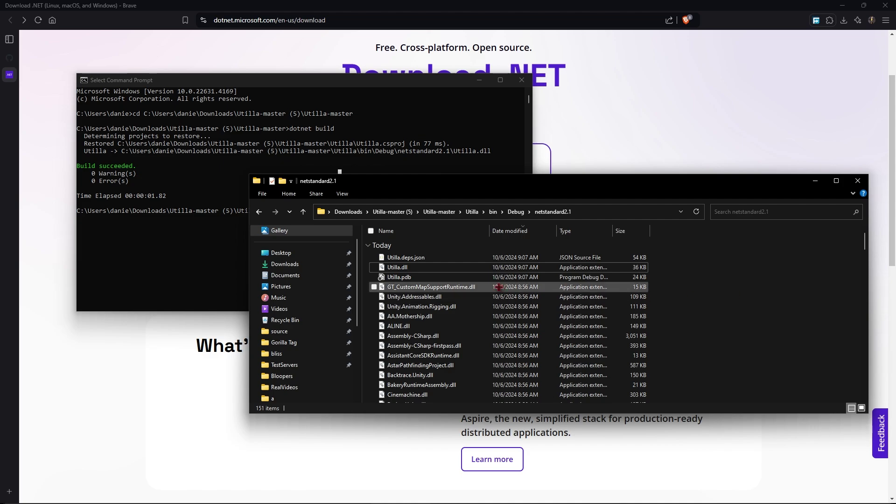
click(442, 271)
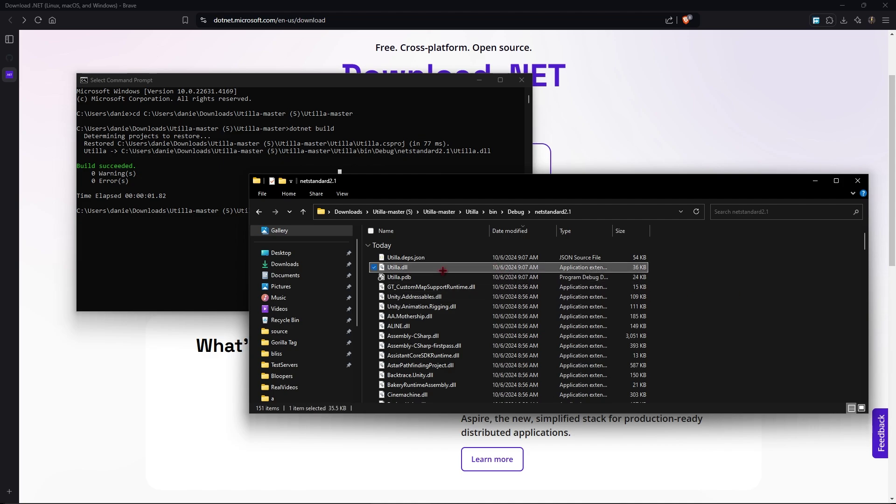